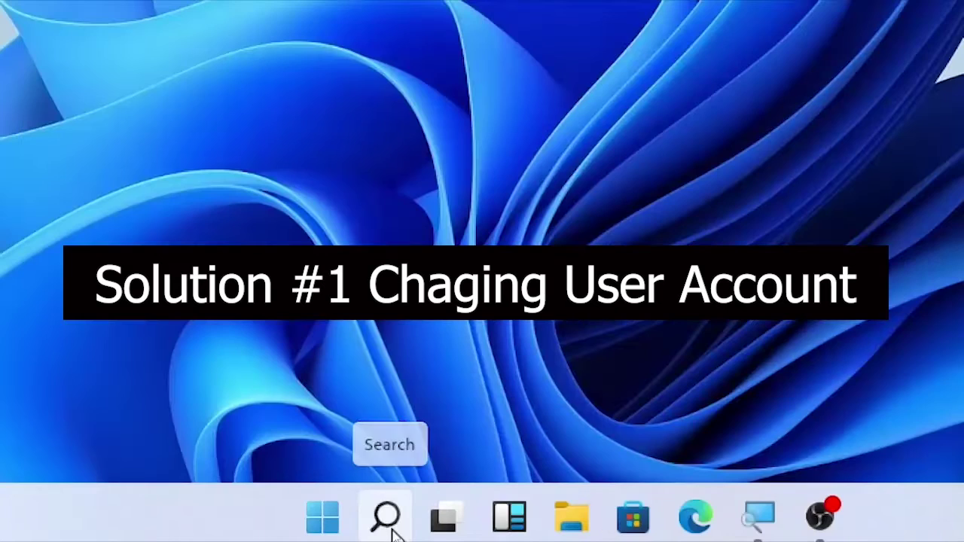
Step: Launch Settings from search and go to Accounts > Family & other users
left_click(392, 526)
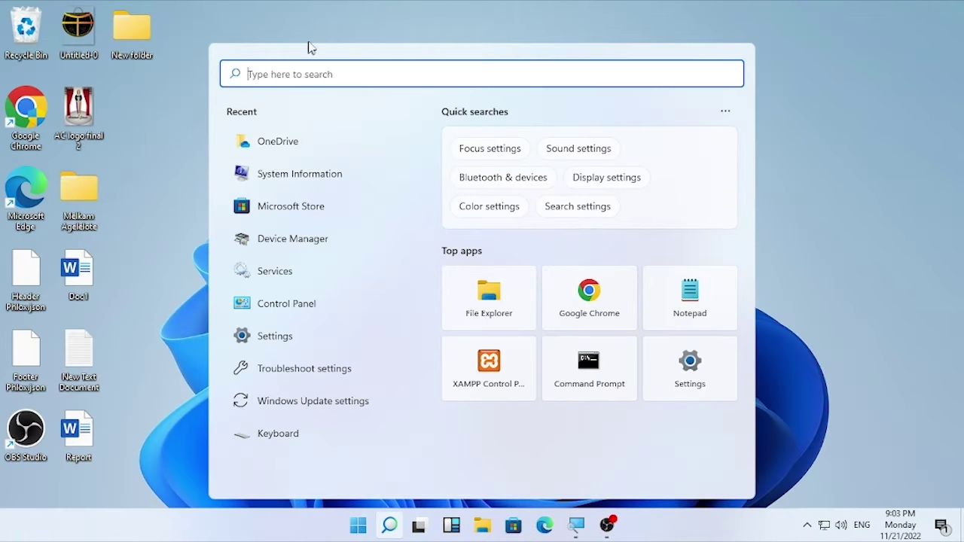
type("settin")
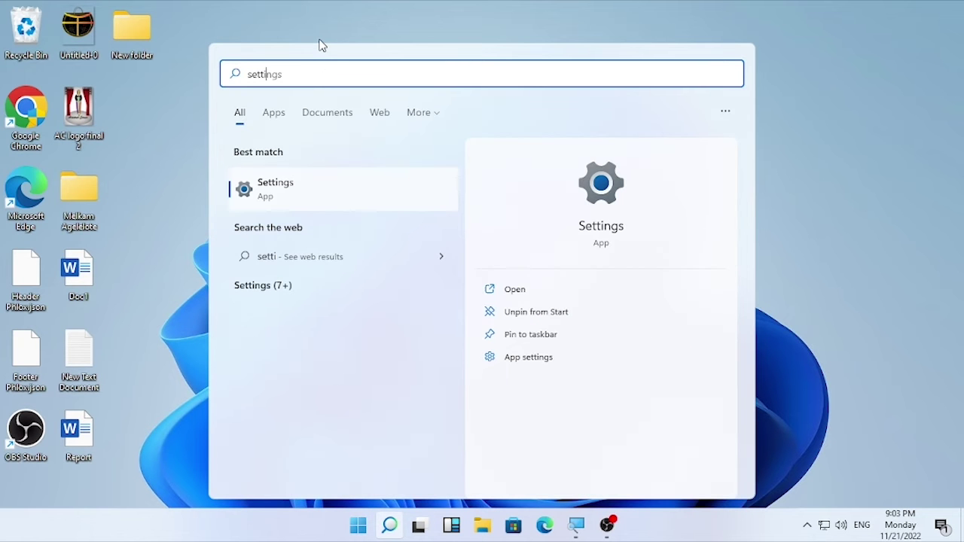
type("gs")
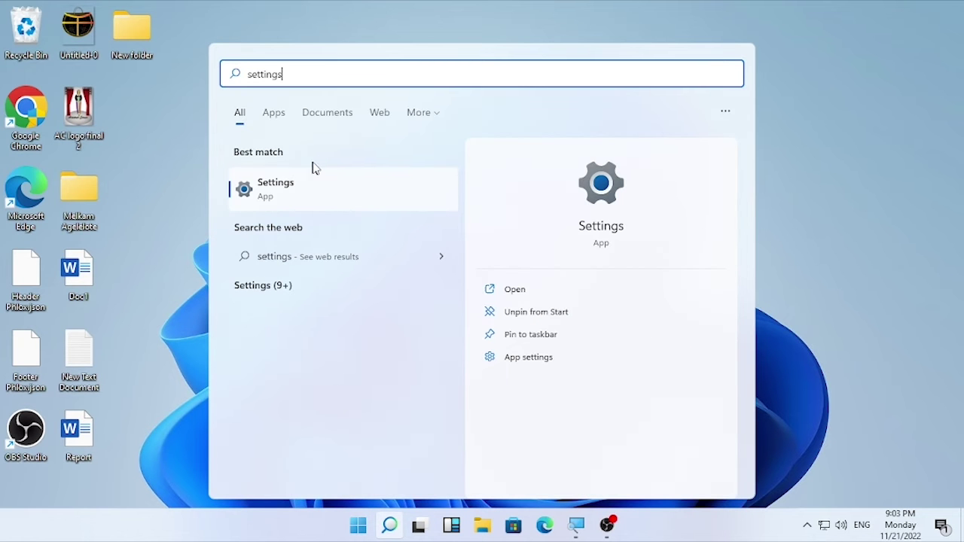
left_click(296, 186)
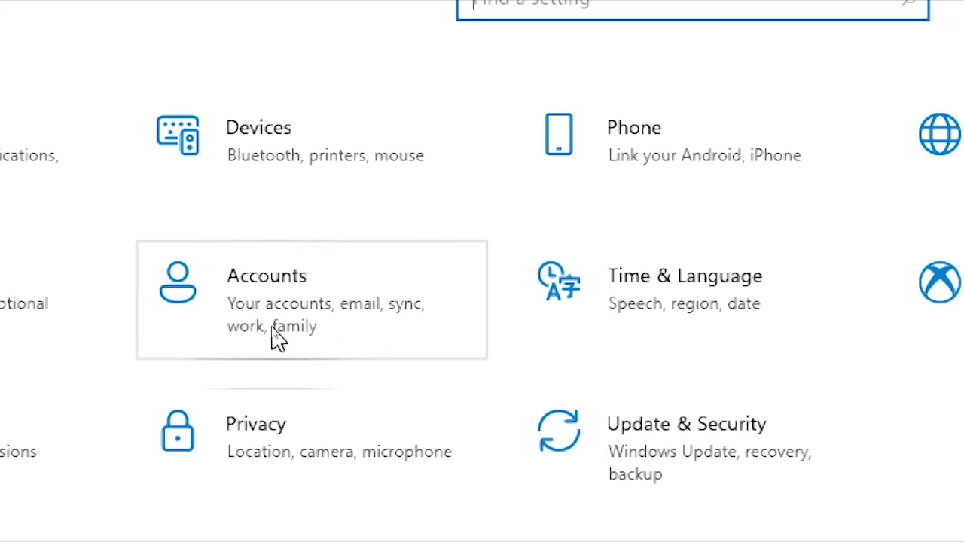
left_click(275, 334)
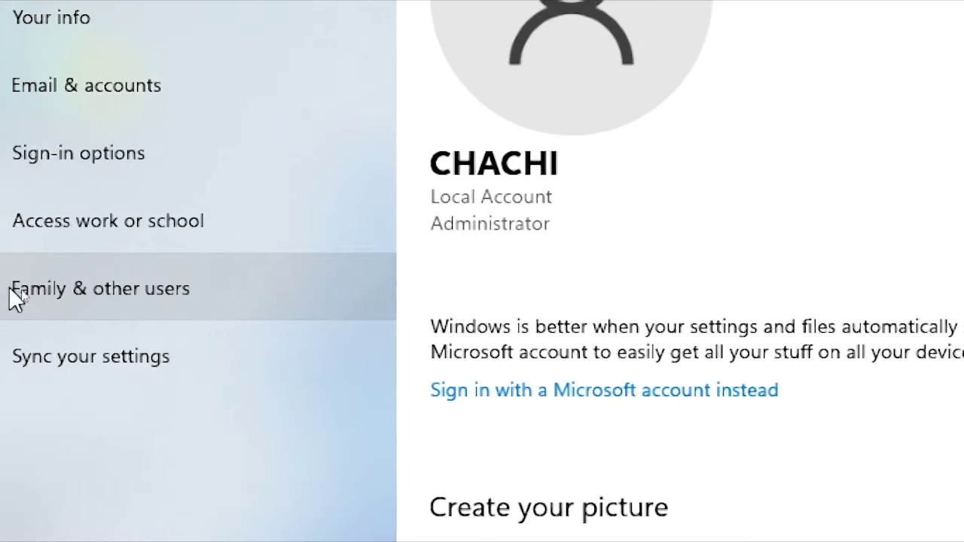
left_click(68, 295)
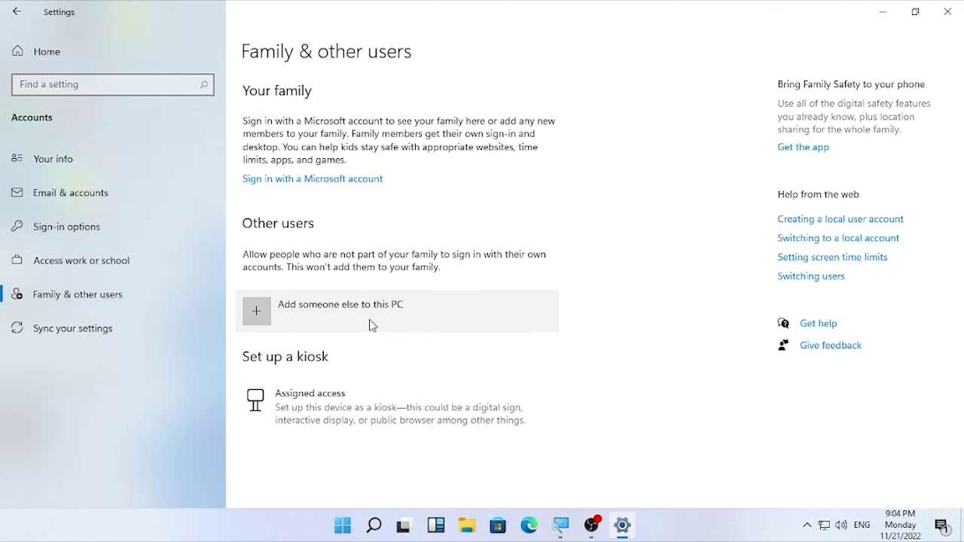
left_click(373, 326)
Step: Reach the form to add a user without a Microsoft account, then close it and Settings
left_click(365, 317)
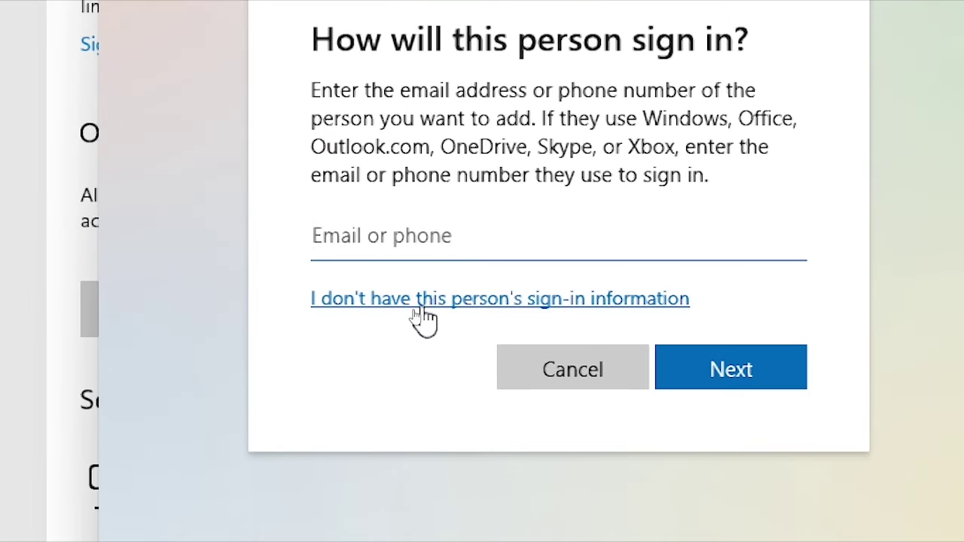
left_click(488, 306)
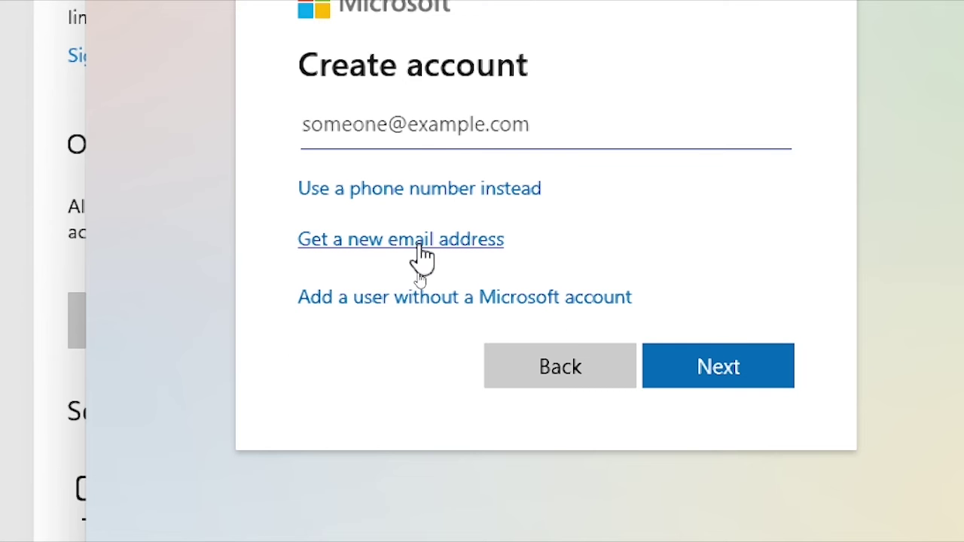
left_click(454, 301)
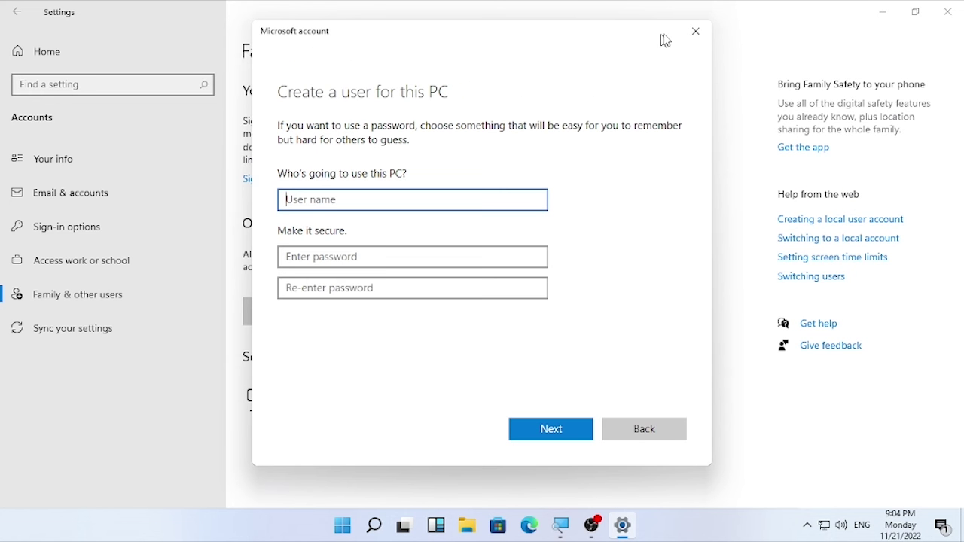
left_click(695, 31)
left_click(948, 12)
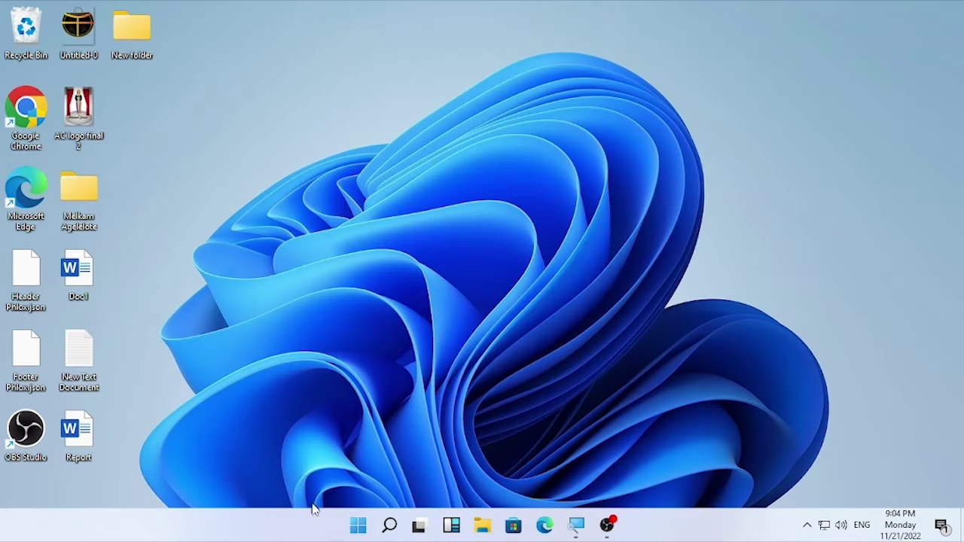
Step: Reopen Settings from Search's recent items and go to the Apps section
right_click(357, 525)
left_click(506, 380)
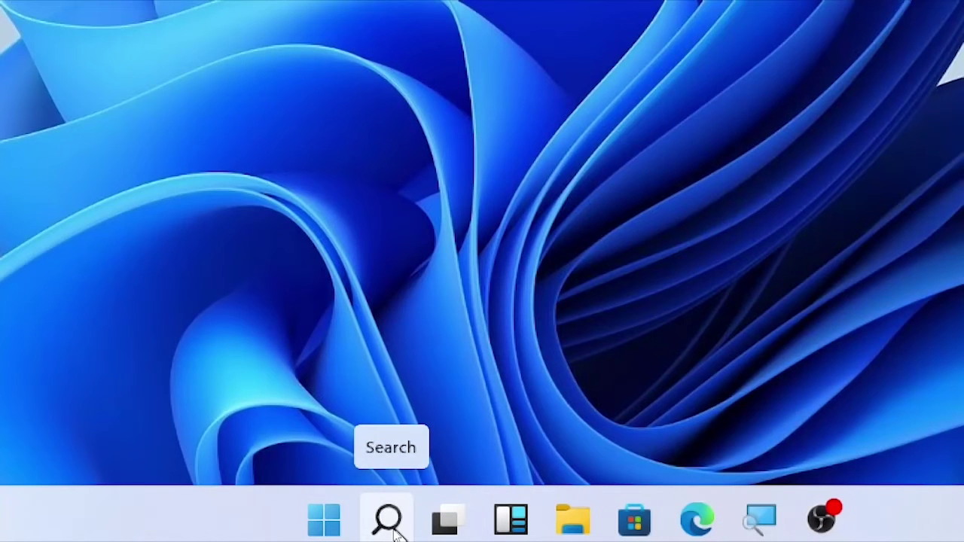
left_click(390, 526)
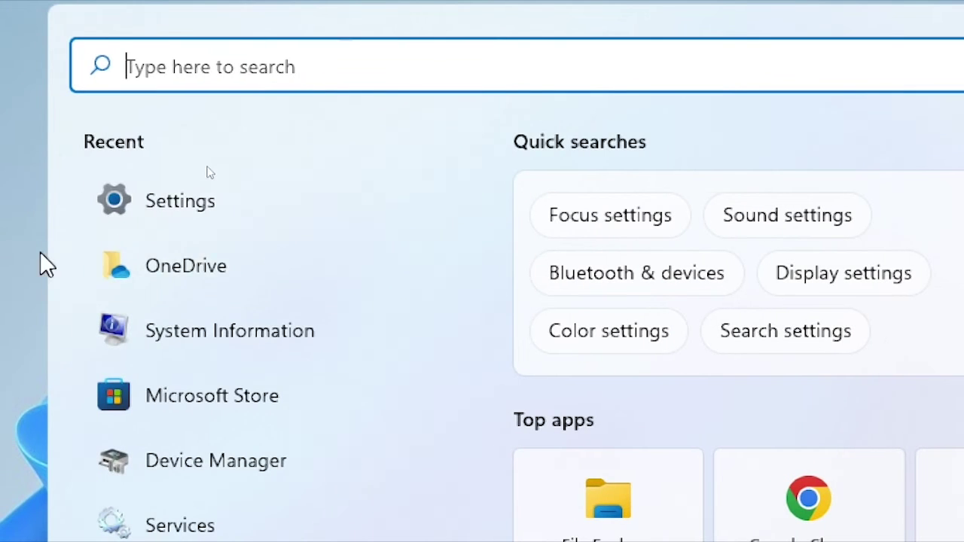
left_click(159, 225)
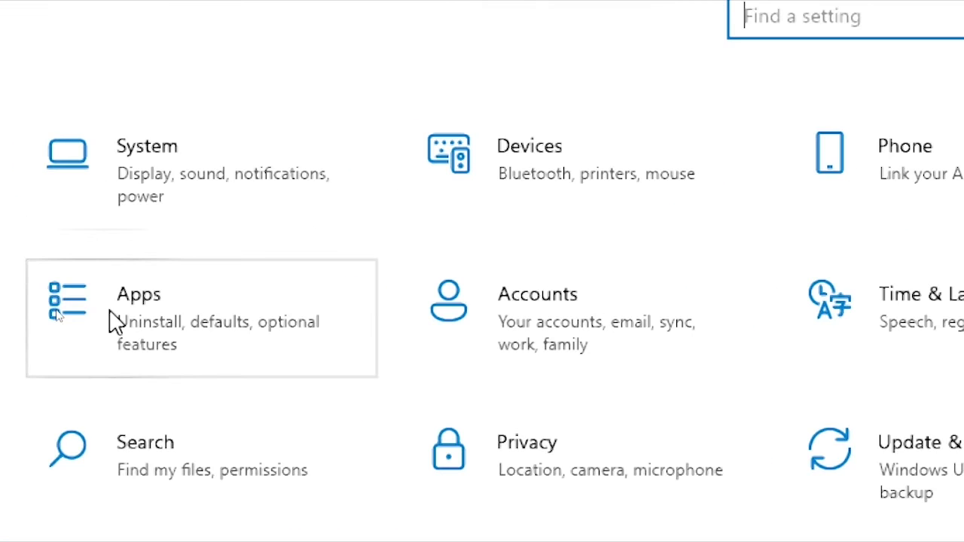
left_click(121, 322)
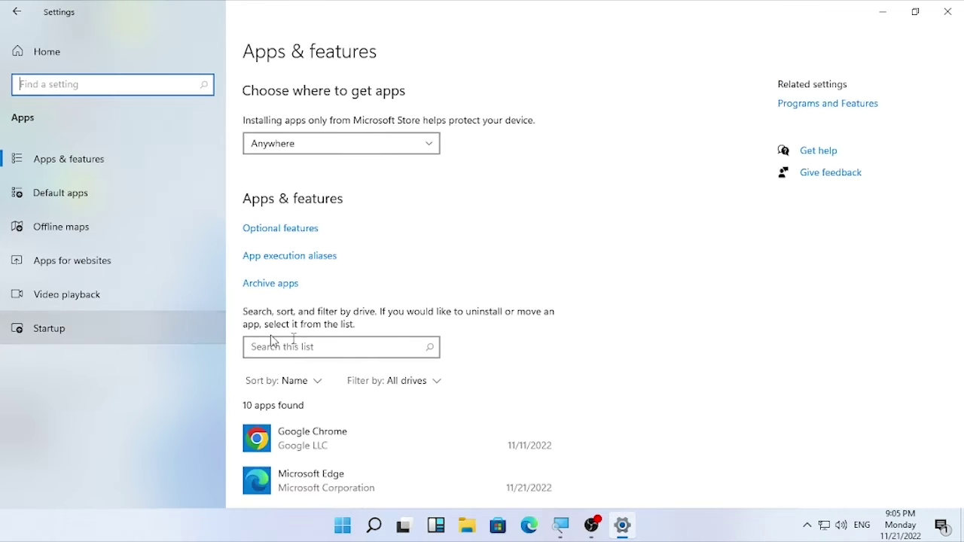
Step: Find Microsoft Store in the Apps & features list and open its Advanced options
scroll(395, 390, "down", 5)
scroll(396, 389, "down", 3)
scroll(399, 390, "down", 8)
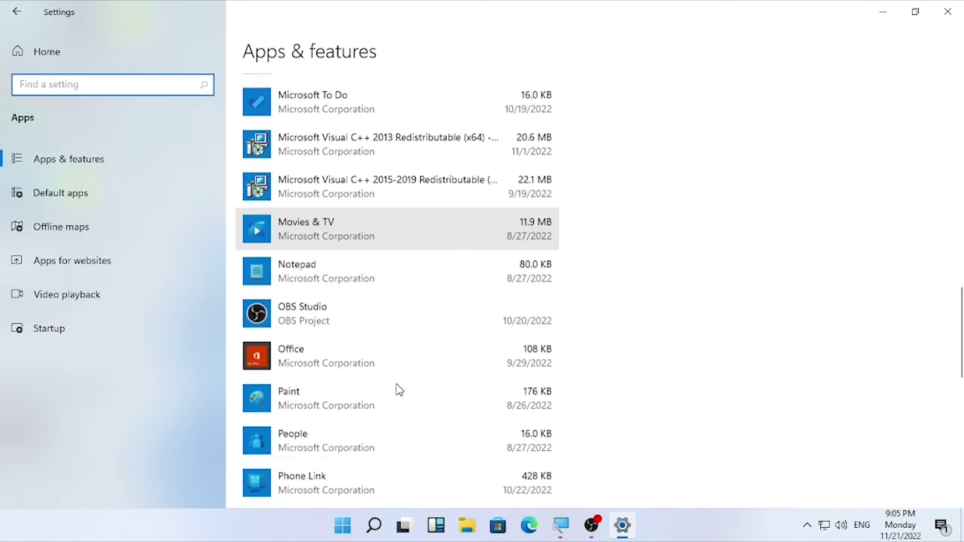
scroll(399, 389, "down", 5)
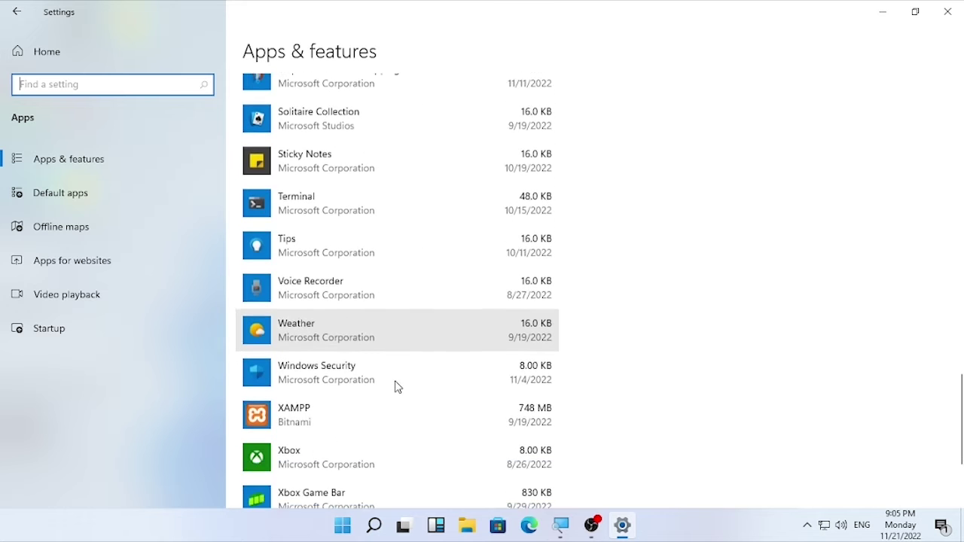
scroll(396, 387, "up", 8)
scroll(395, 372, "up", 4)
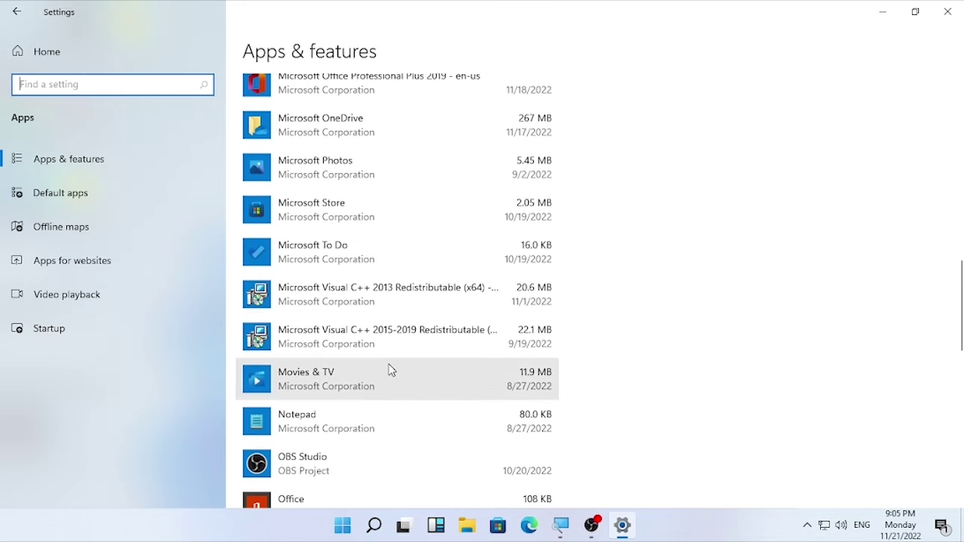
left_click(317, 215)
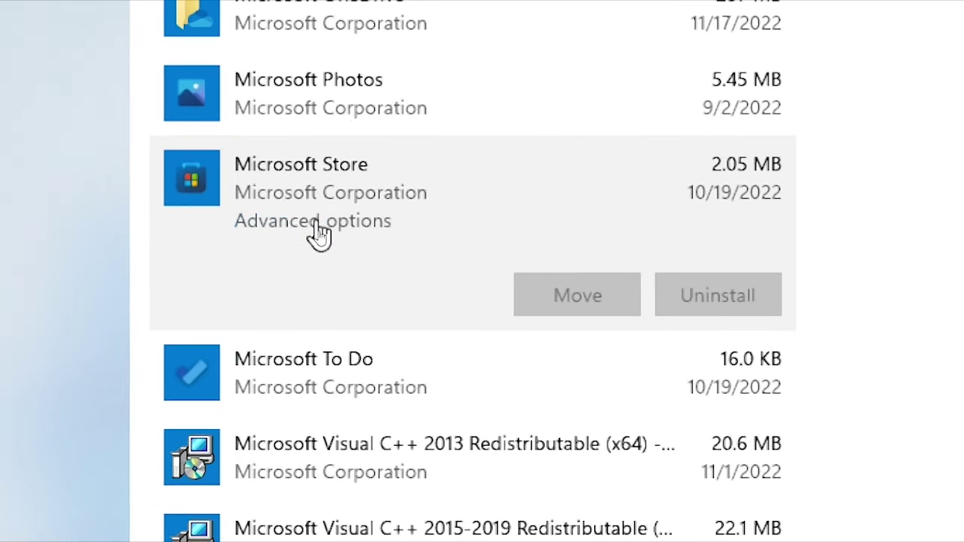
left_click(322, 232)
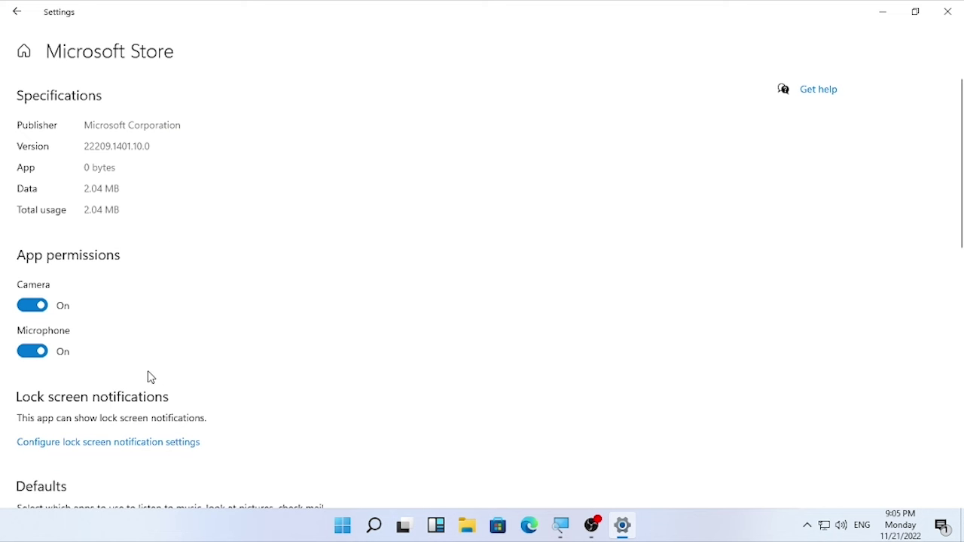
Step: Repair the Microsoft Store app from its advanced options
scroll(178, 364, "down", 10)
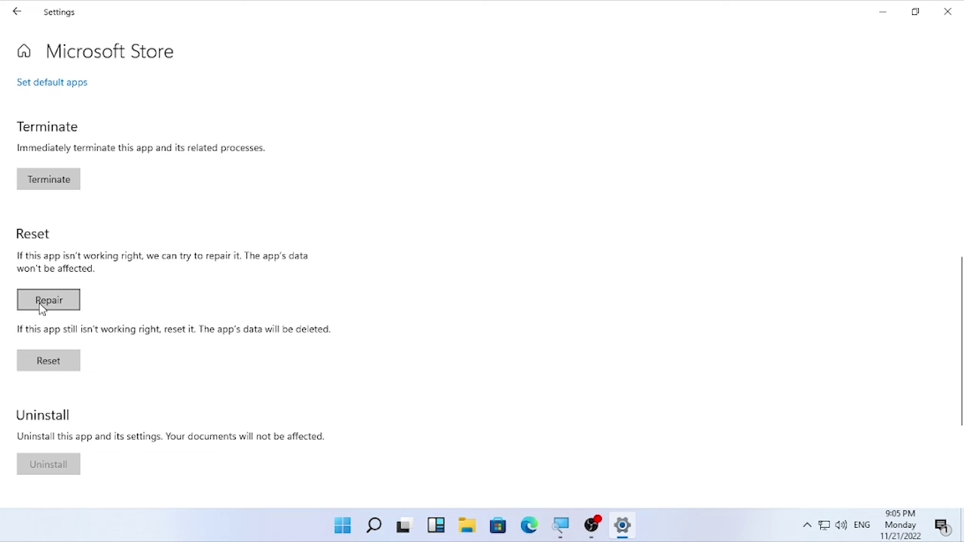
left_click(43, 305)
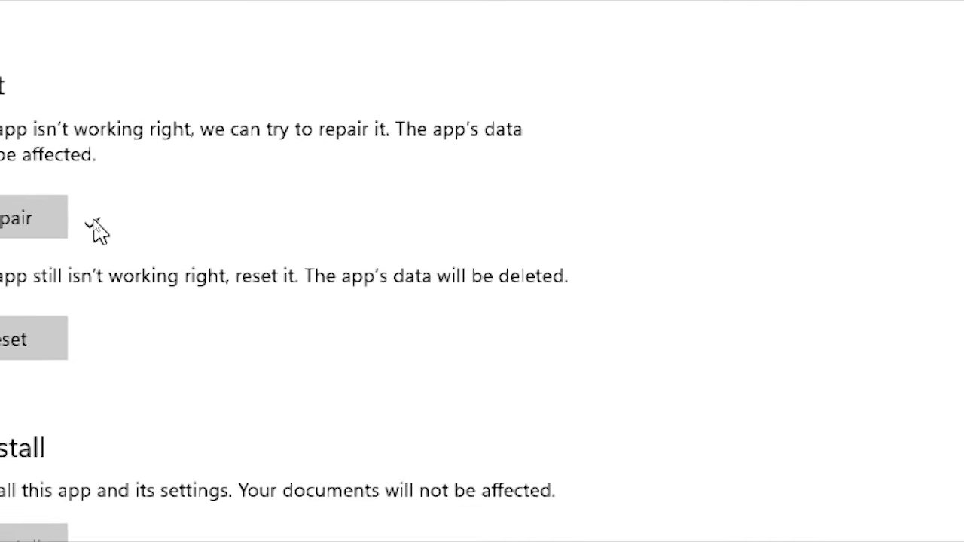
left_click(374, 525)
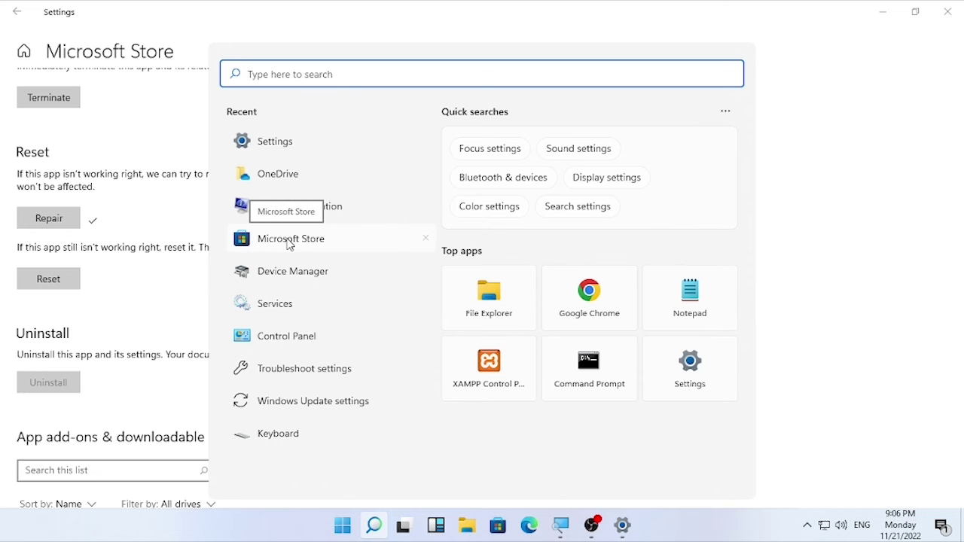
left_click(161, 290)
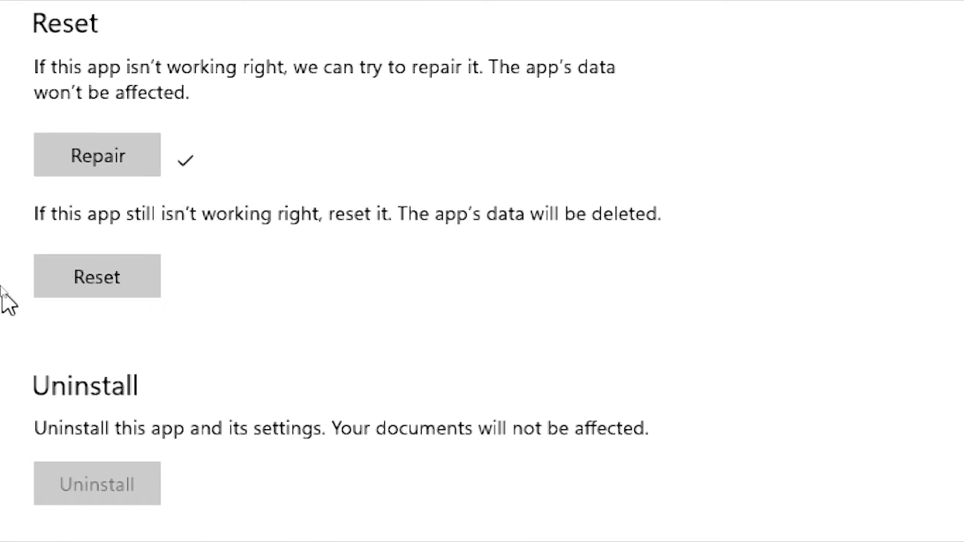
Step: Reset Microsoft Store, confirming the app data deletion, then close Settings
left_click(45, 287)
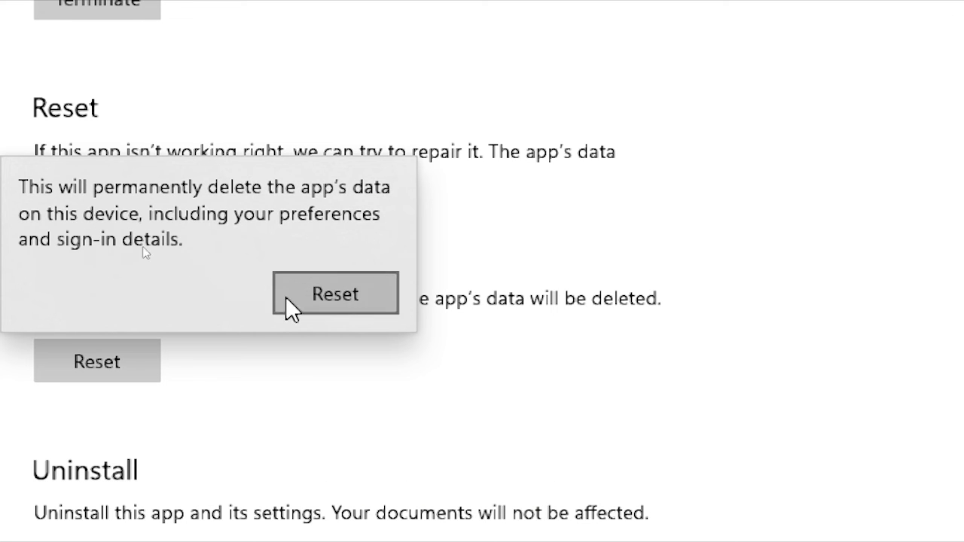
left_click(345, 296)
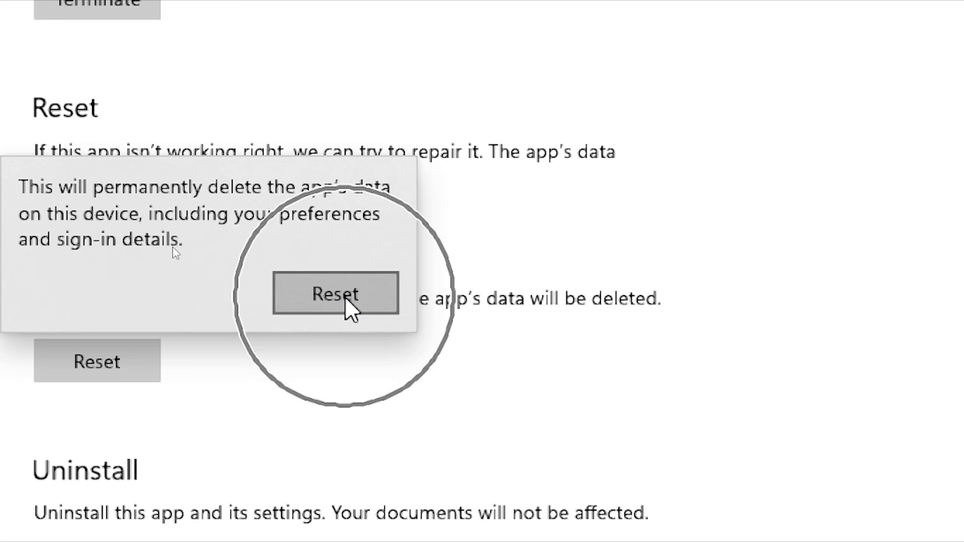
left_click(345, 296)
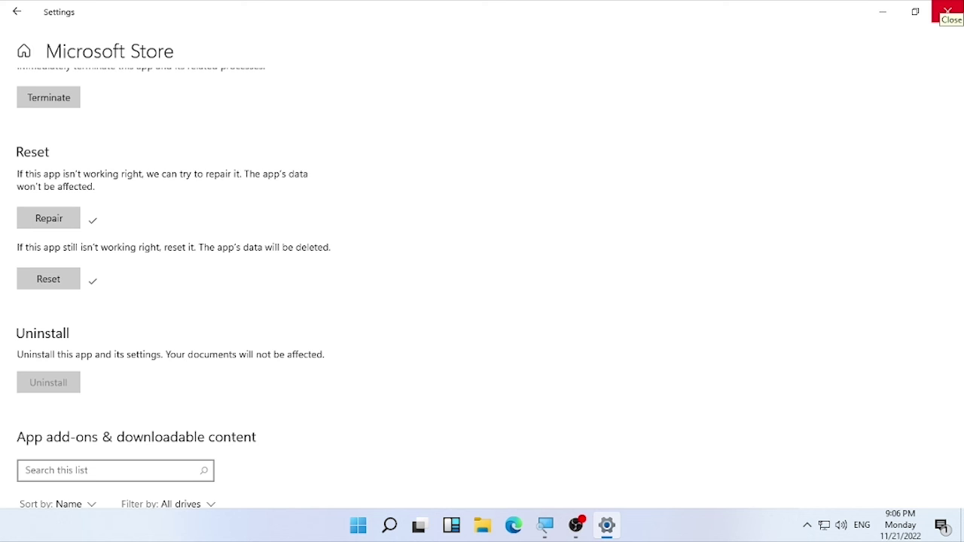
left_click(947, 11)
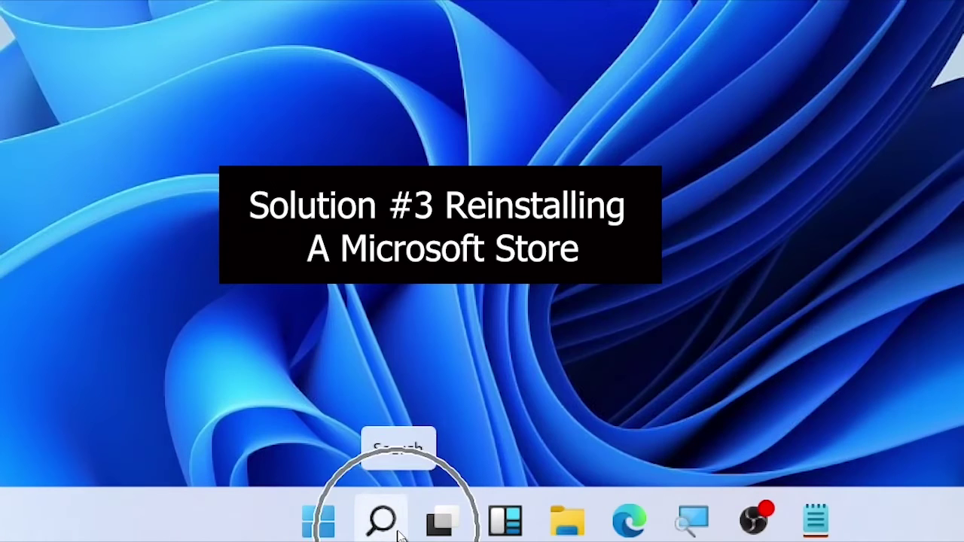
Step: Search 'window powershell' and run Windows PowerShell as administrator
left_click(399, 531)
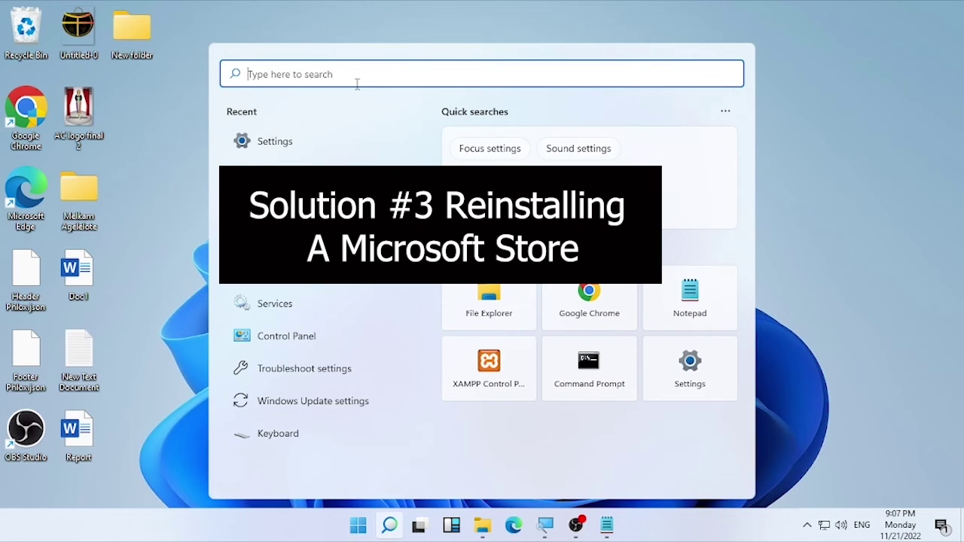
type("window powershell")
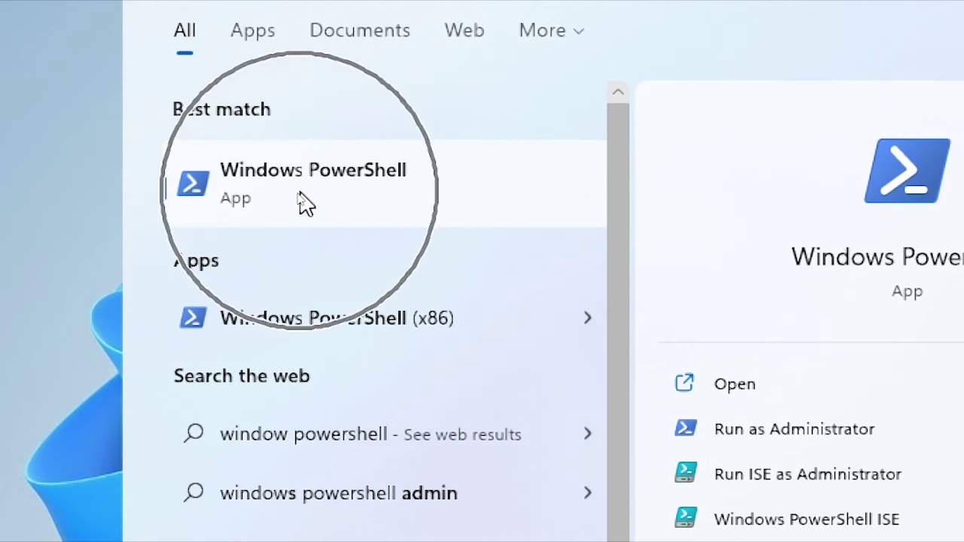
right_click(302, 203)
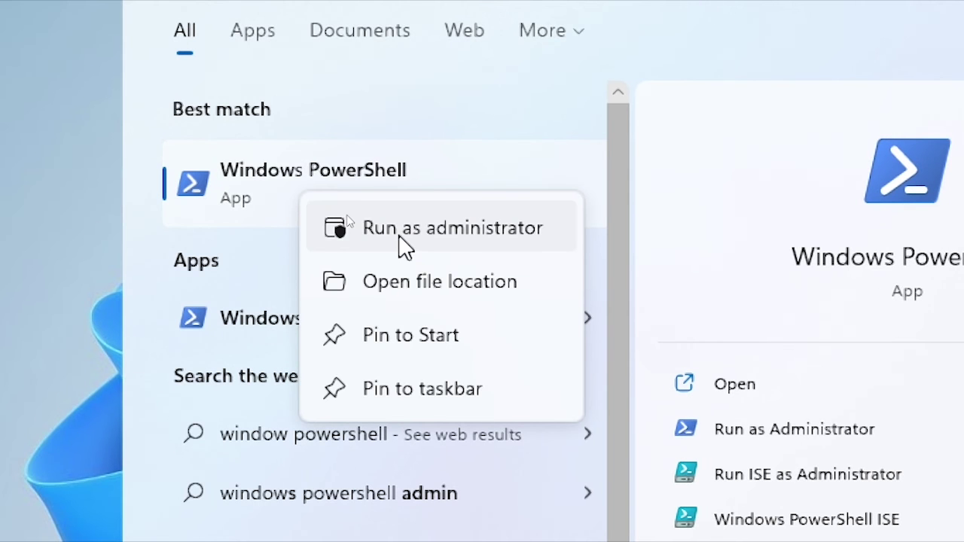
left_click(399, 235)
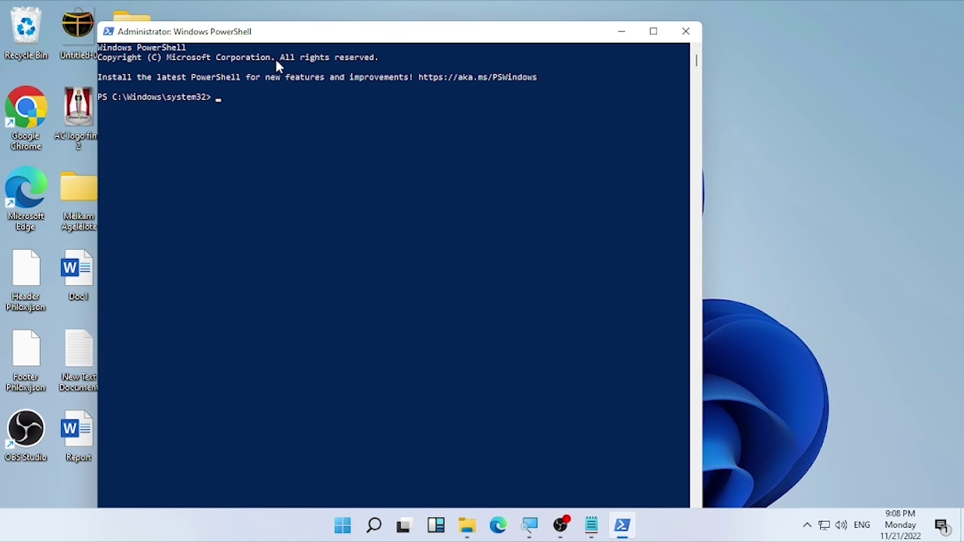
Step: Copy the Get-AppxPackage *windowsstore* | Remove-AppxPackage command from Notepad and run it in PowerShell
left_click(591, 524)
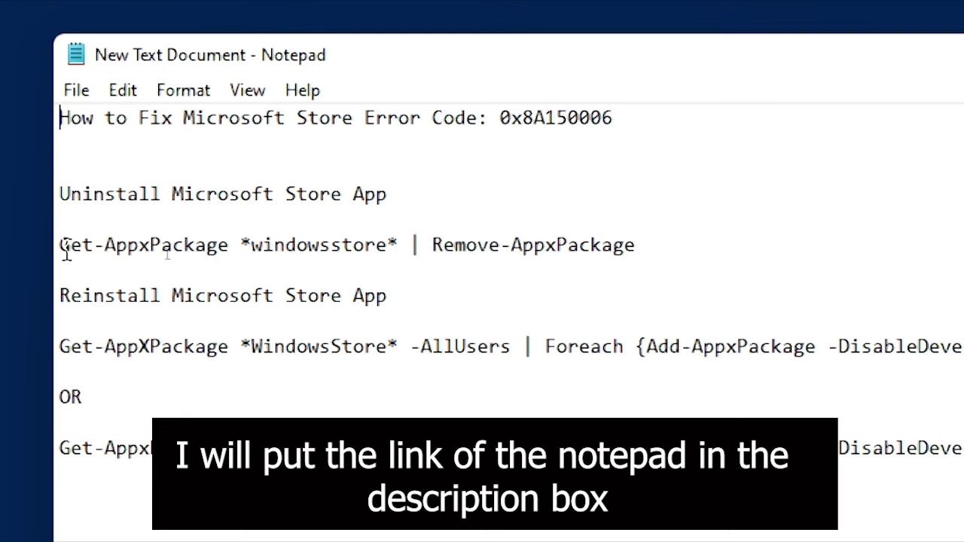
left_click_drag(60, 245, 661, 243)
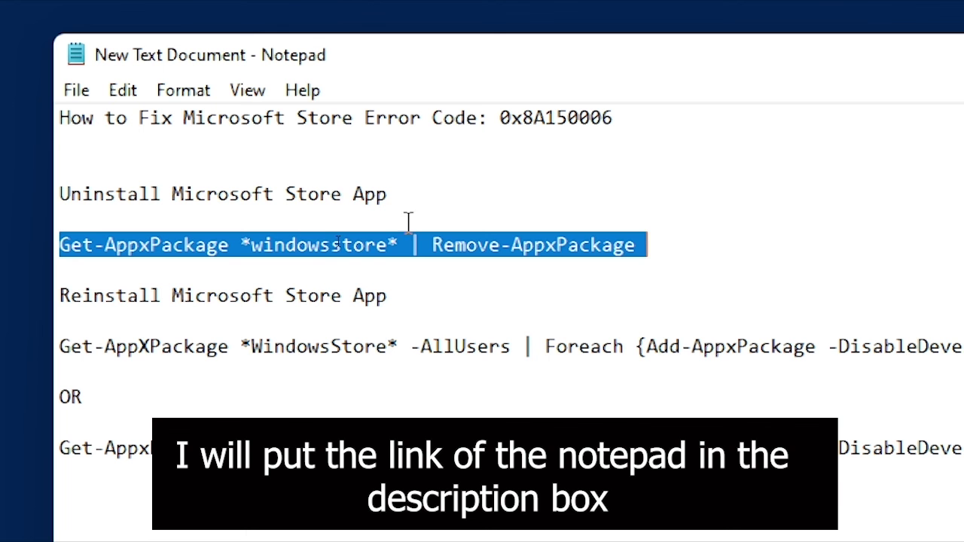
right_click(392, 246)
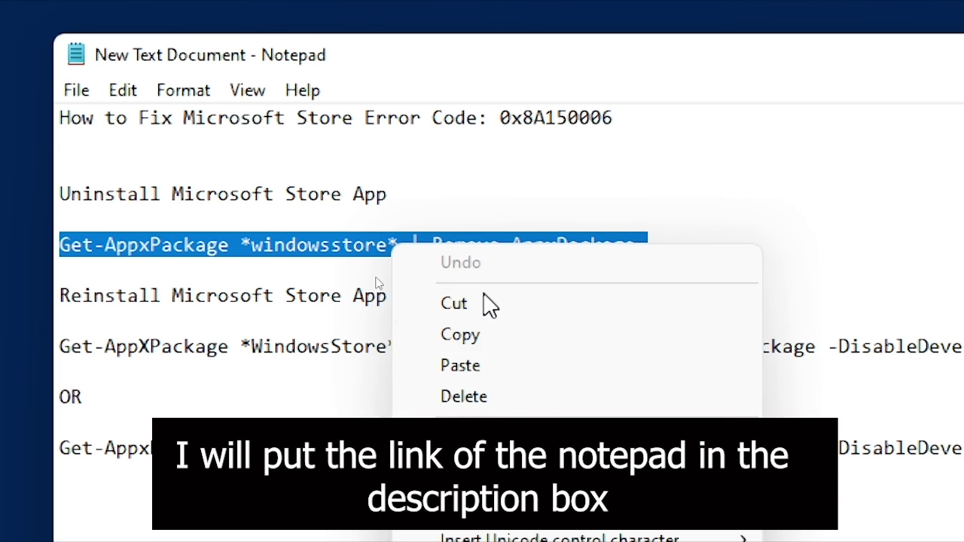
left_click(490, 336)
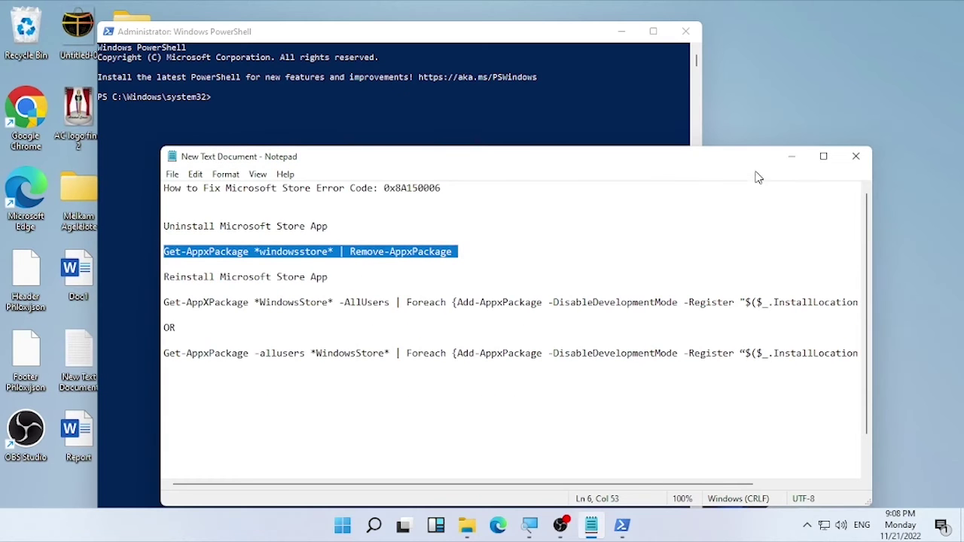
left_click(797, 159)
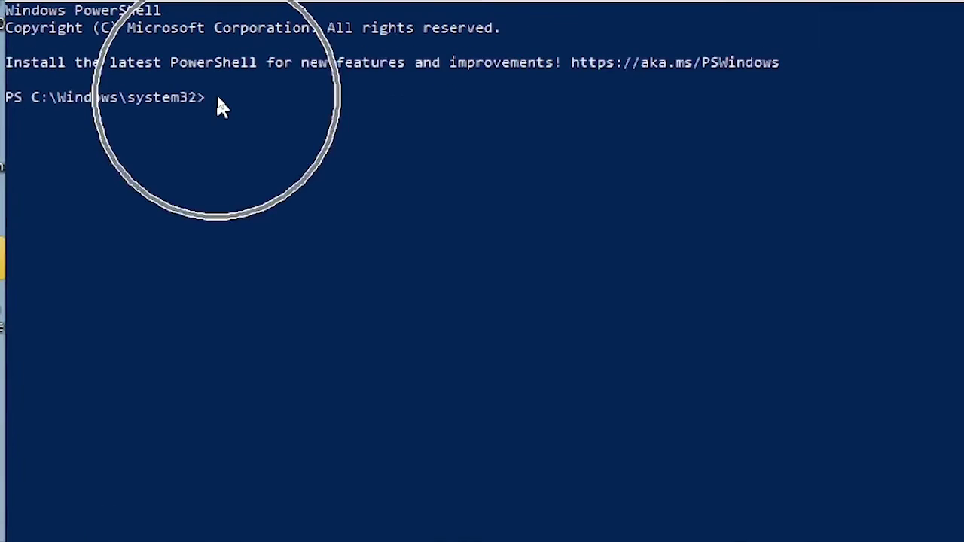
right_click(216, 94)
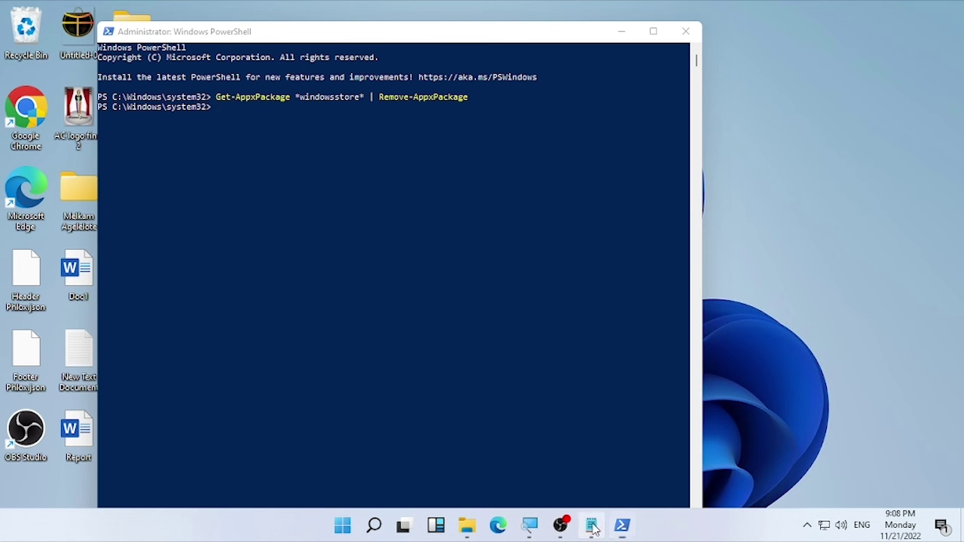
left_click(591, 525)
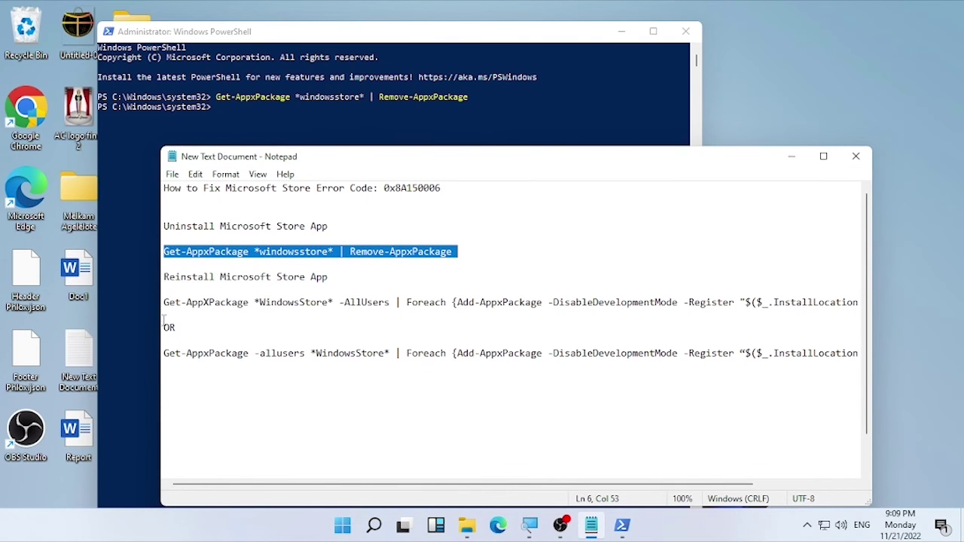
Step: Copy the Get-AppXPackage *WindowsStore* -AllUsers Add-AppxPackage reinstall command into PowerShell and run it
left_click_drag(164, 302, 677, 318)
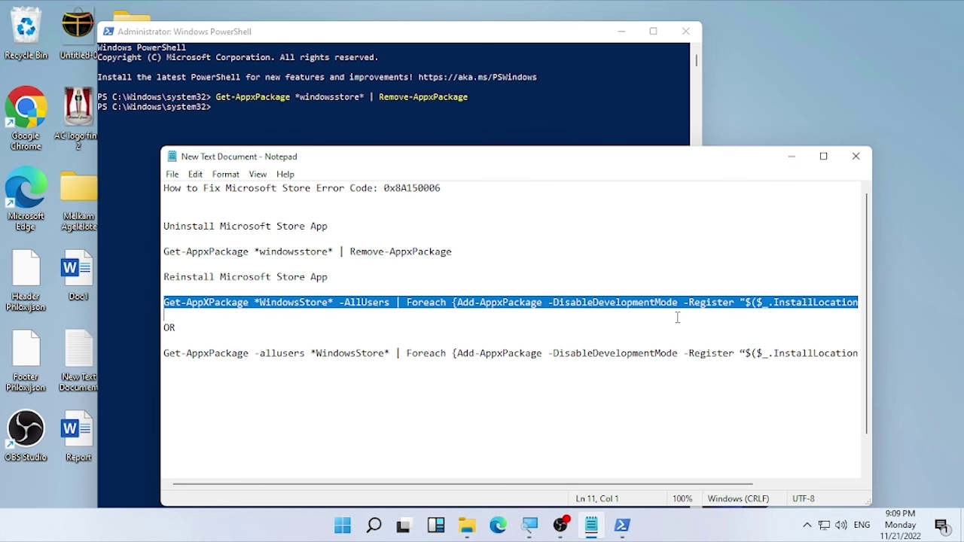
right_click(788, 304)
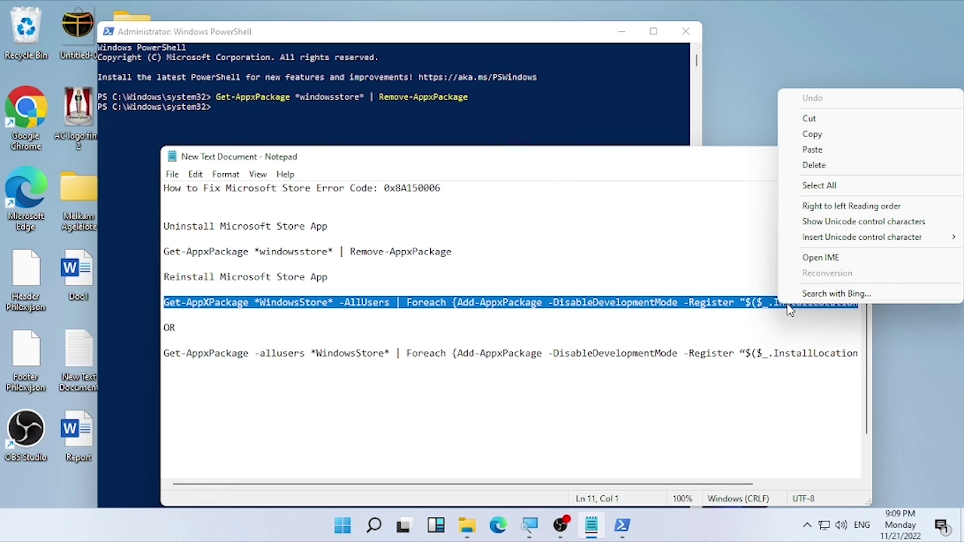
left_click(818, 138)
left_click(452, 107)
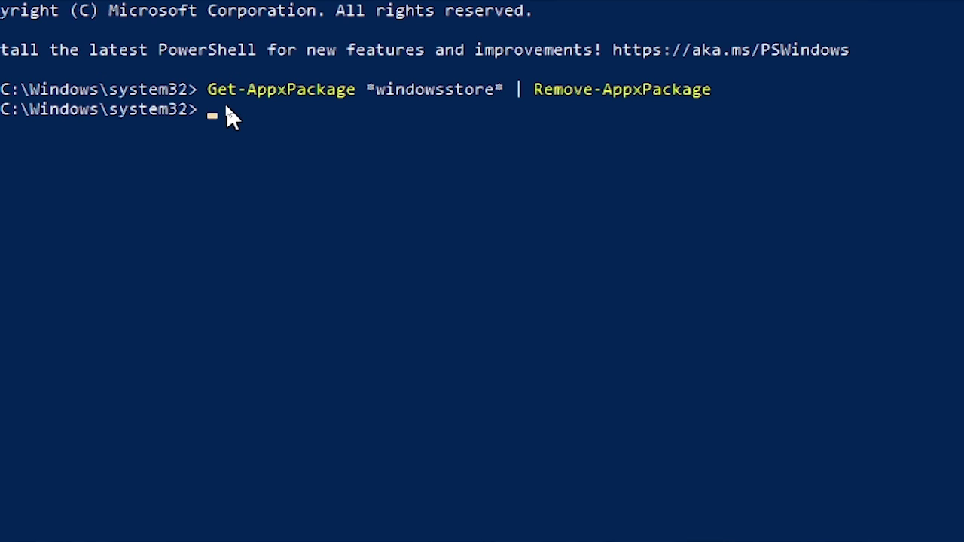
right_click(226, 107)
key("Return")
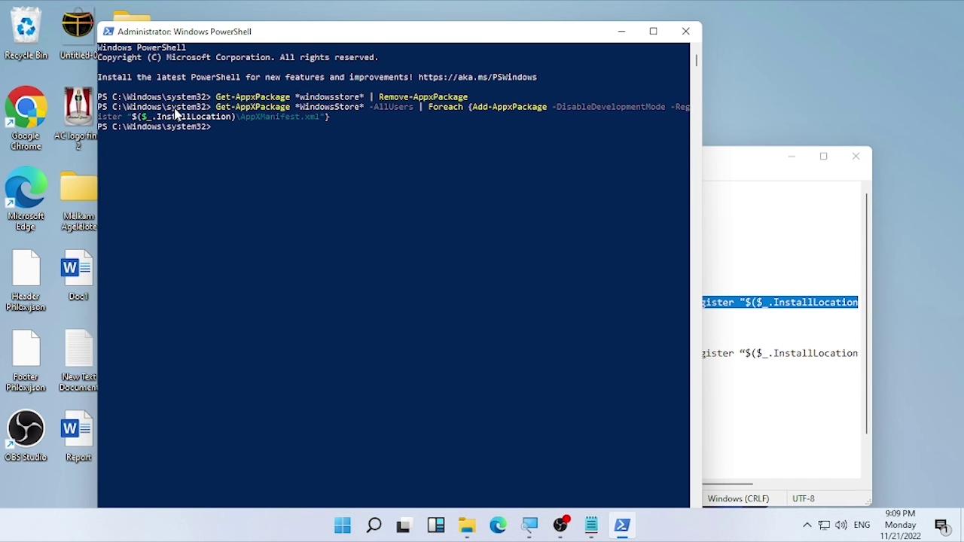
Step: Close PowerShell, launch Microsoft Store from Search's recent items, and bring Notepad forward
left_click(685, 32)
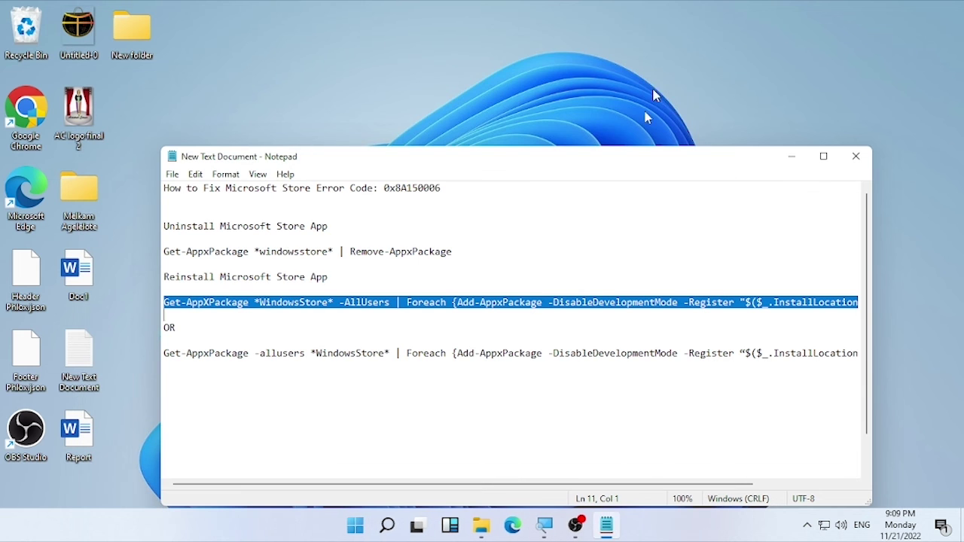
left_click(400, 527)
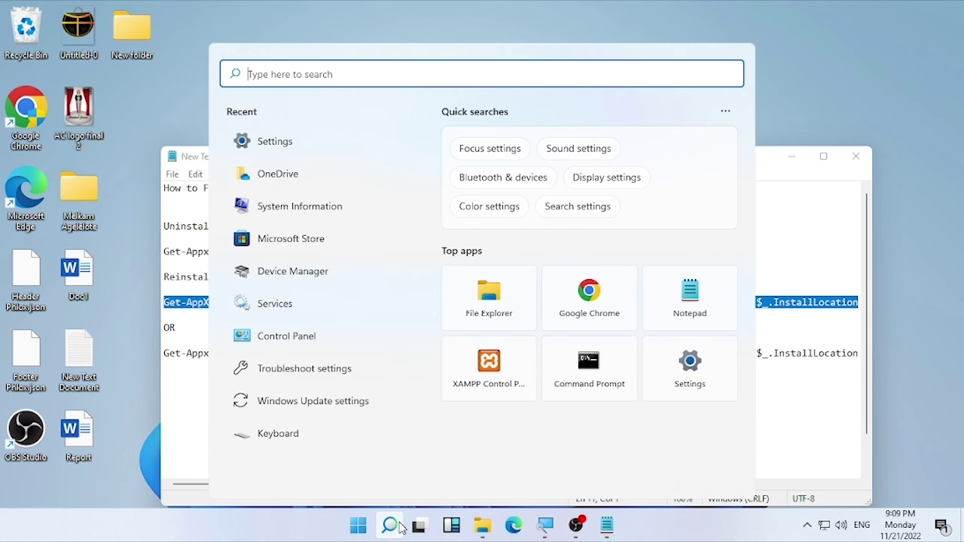
left_click(291, 239)
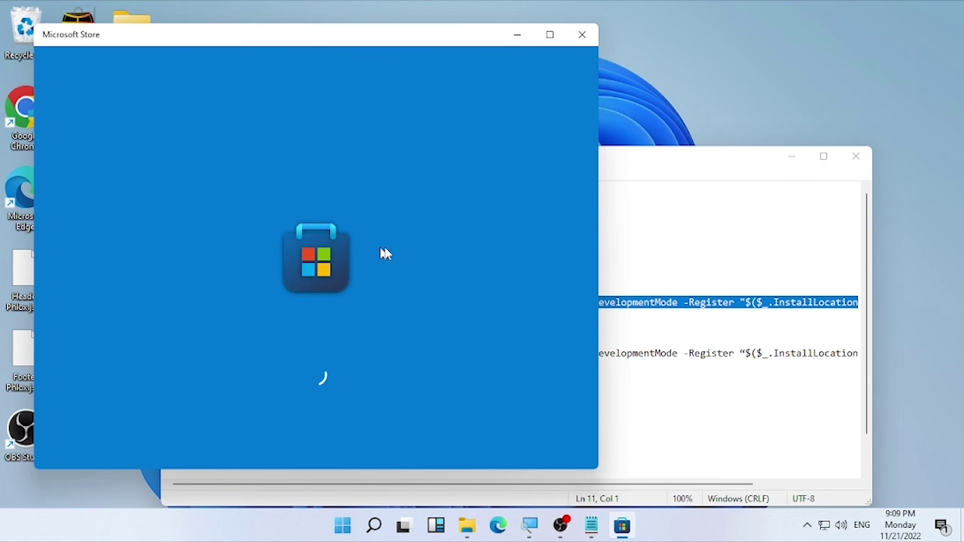
left_click(701, 364)
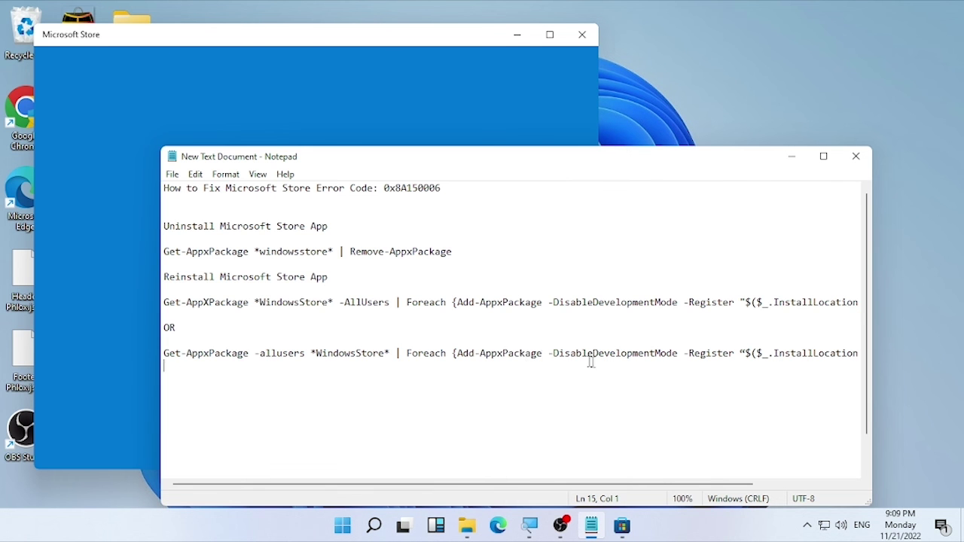